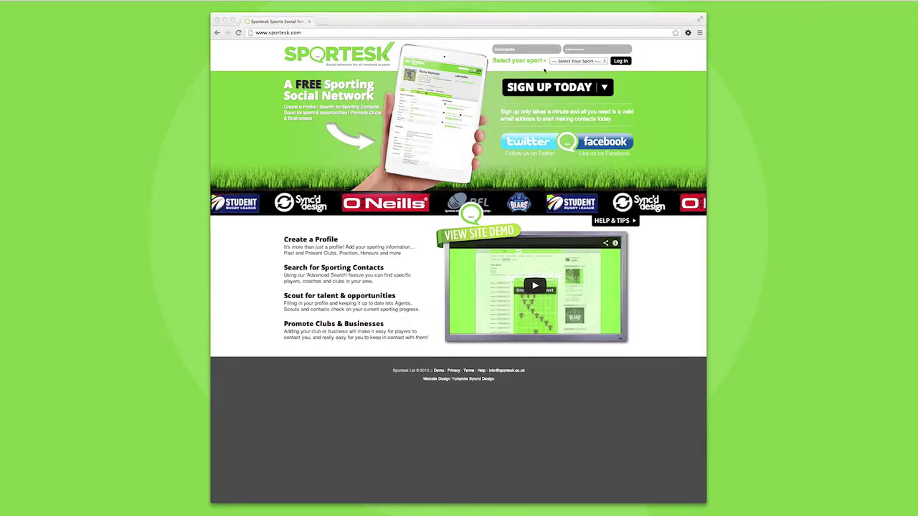
Start quick sign-up with full name 'Sportesk' and username 'sportesk'.
{"action": "left_click", "coordinate": [552, 87]}
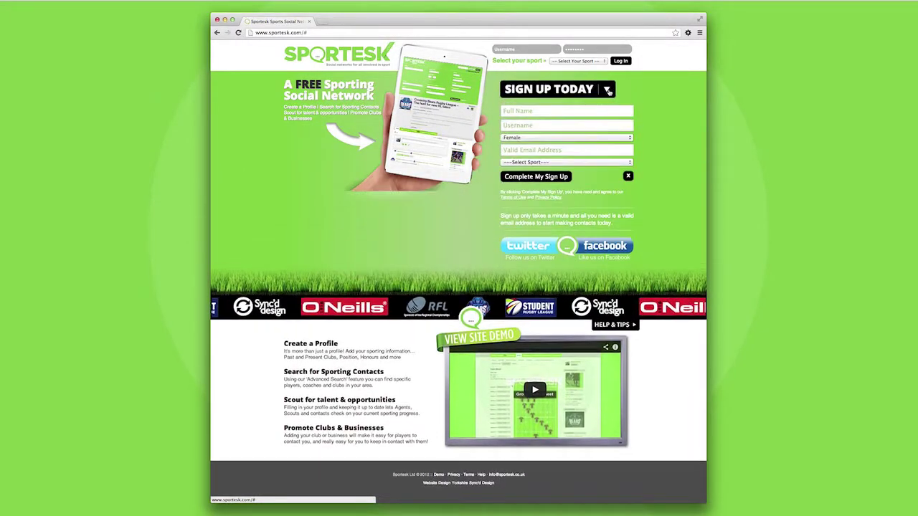
{"action": "left_click", "coordinate": [559, 111]}
{"action": "type", "text": "Sportesk"}
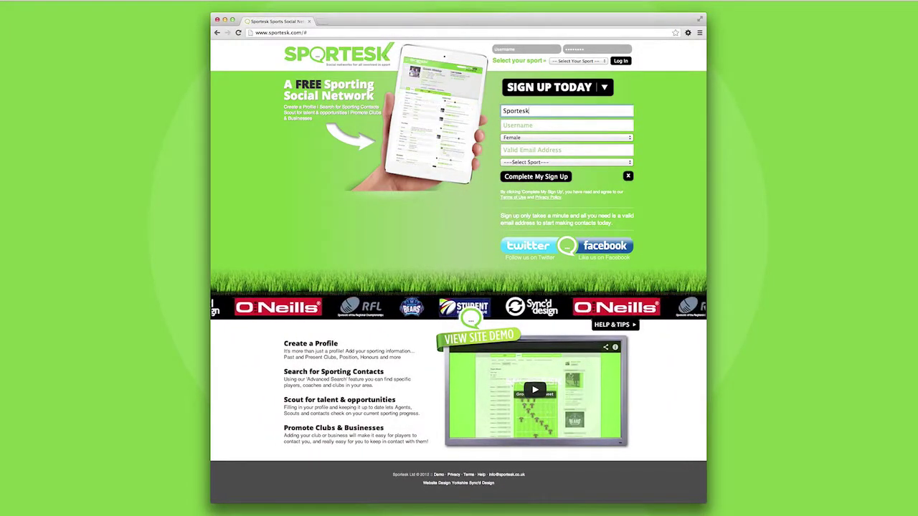
{"action": "key", "text": "Tab"}
{"action": "type", "text": "sportes"}
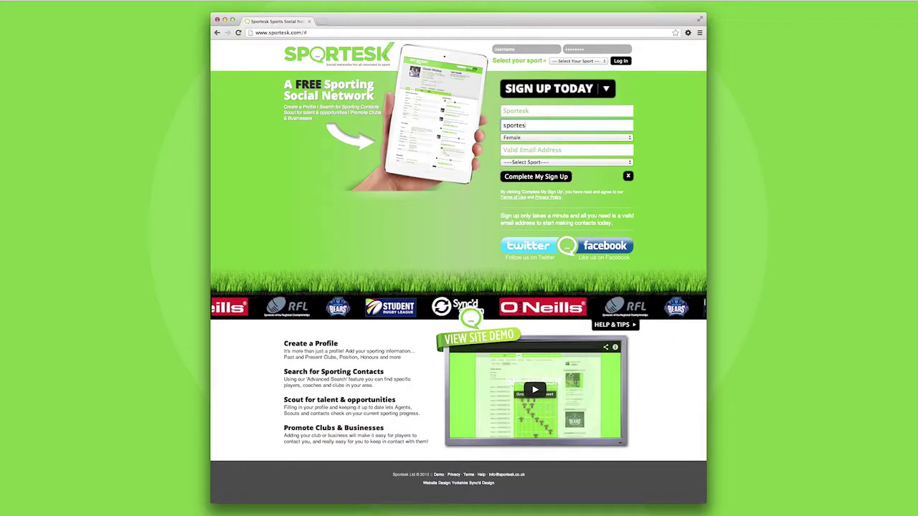
{"action": "type", "text": "k"}
{"action": "left_click", "coordinate": [561, 138]}
{"action": "left_click", "coordinate": [552, 144]}
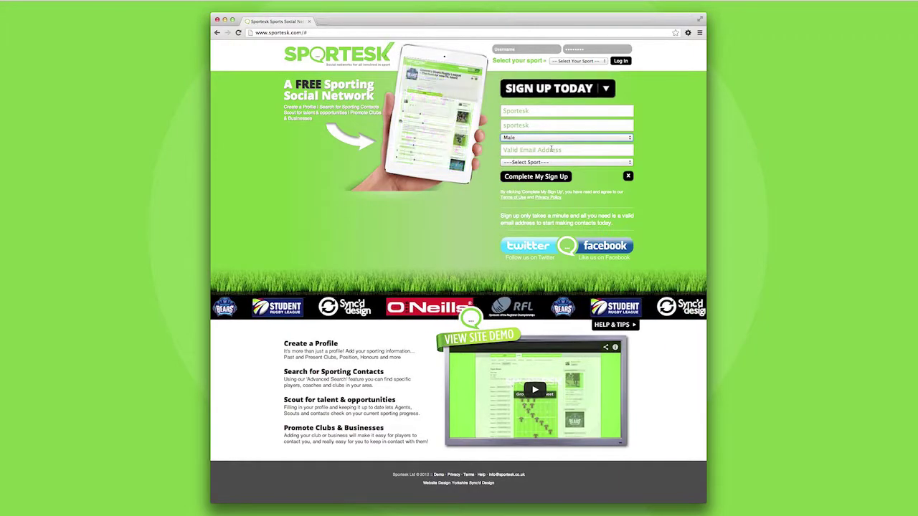
{"action": "left_click", "coordinate": [551, 149]}
{"action": "left_click", "coordinate": [568, 162]}
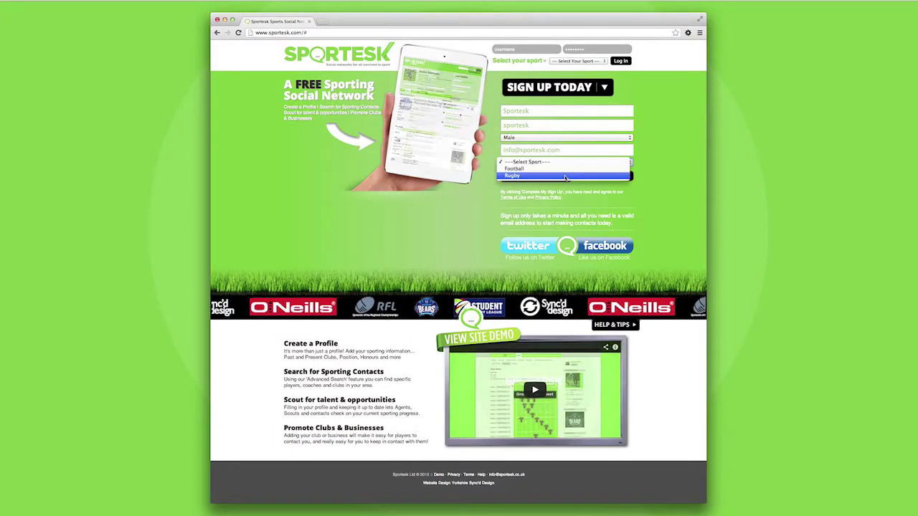
{"action": "left_click", "coordinate": [566, 177]}
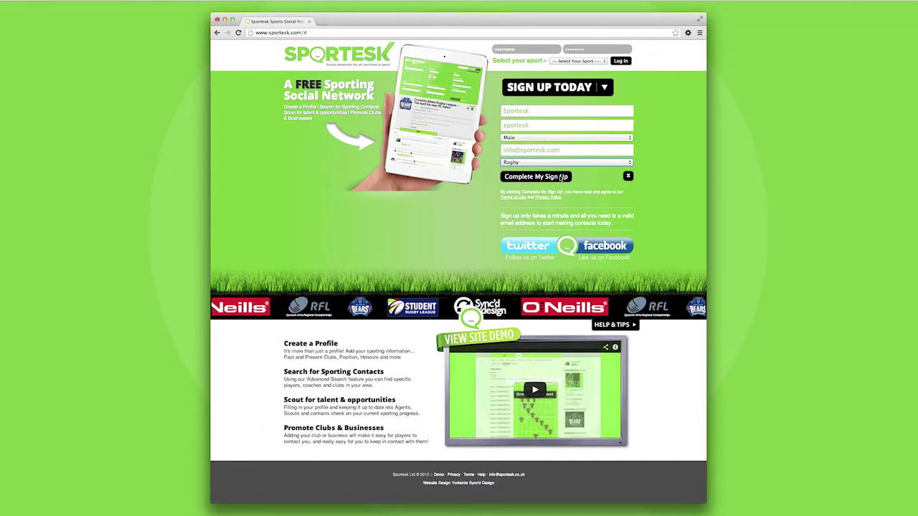
Continue to full registration and enter the confirmation email and password.
{"action": "left_click", "coordinate": [563, 177]}
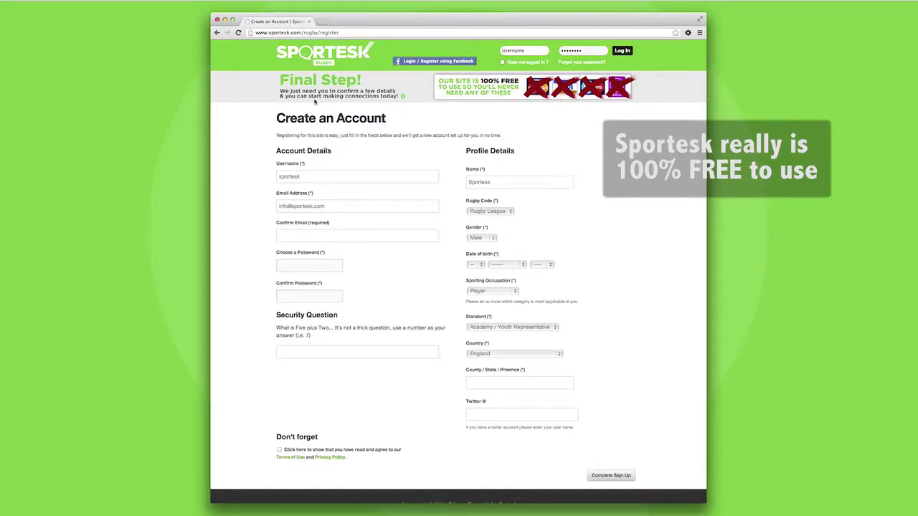
{"action": "left_click", "coordinate": [306, 235]}
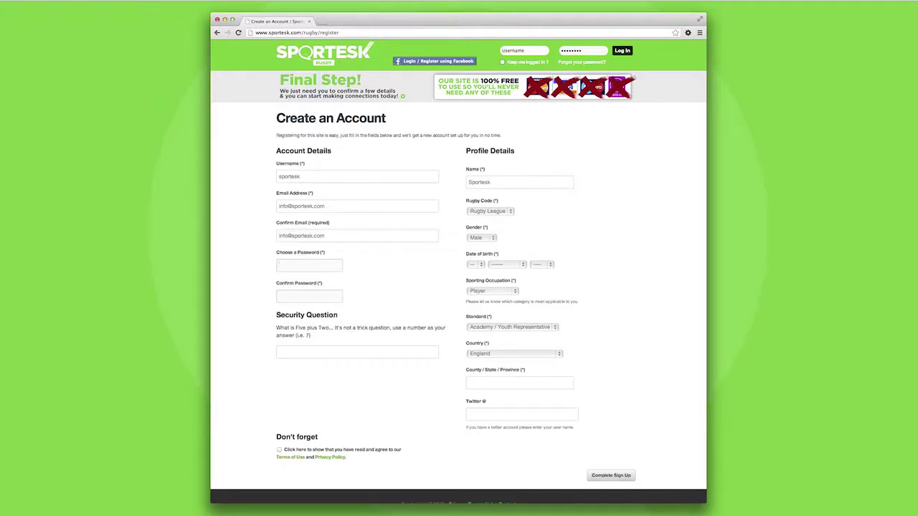
{"action": "type", "text": "••••••"}
{"action": "left_click", "coordinate": [473, 264]}
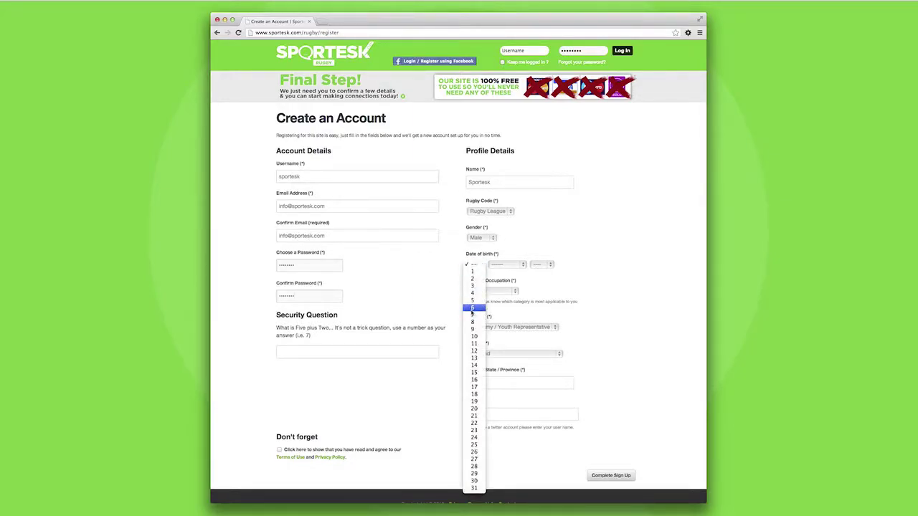
{"action": "left_click", "coordinate": [474, 380]}
{"action": "left_click", "coordinate": [505, 264]}
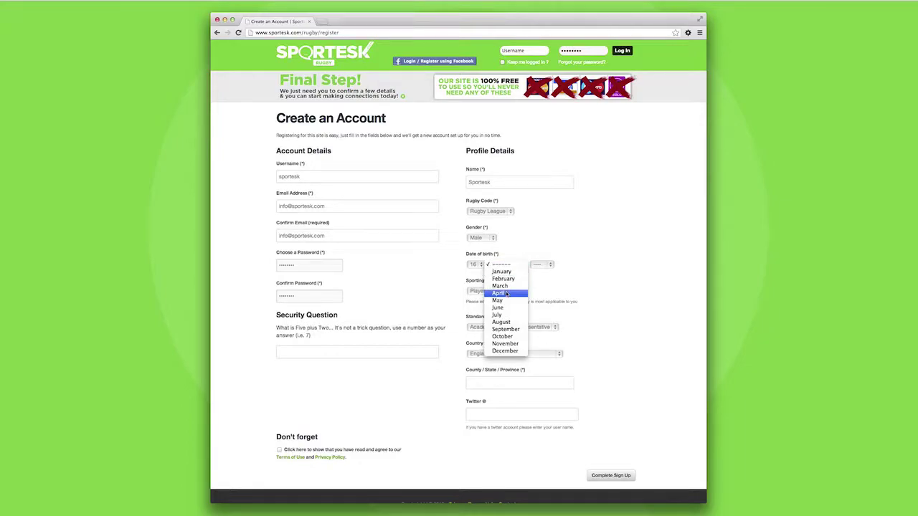
{"action": "left_click", "coordinate": [502, 294]}
{"action": "left_click", "coordinate": [540, 265]}
{"action": "scroll", "coordinate": [542, 280], "scroll_direction": "down", "scroll_amount": 5}
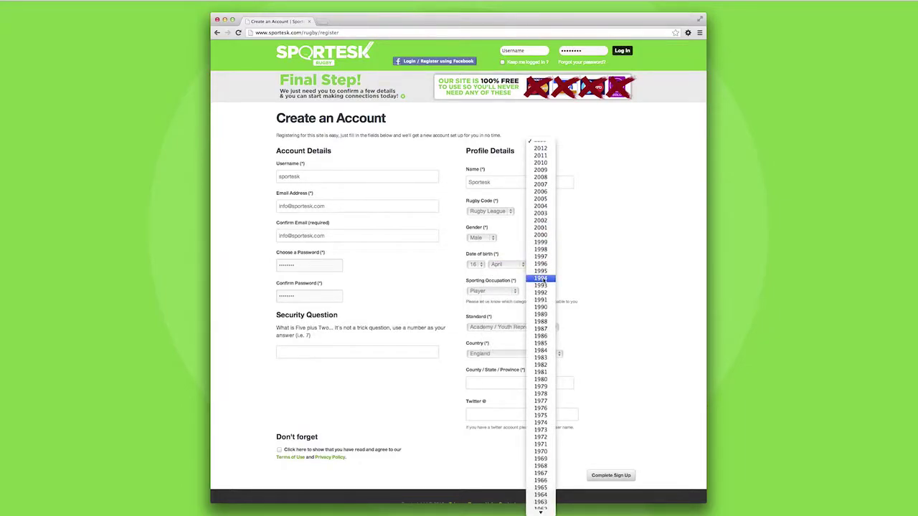
{"action": "left_click", "coordinate": [540, 305]}
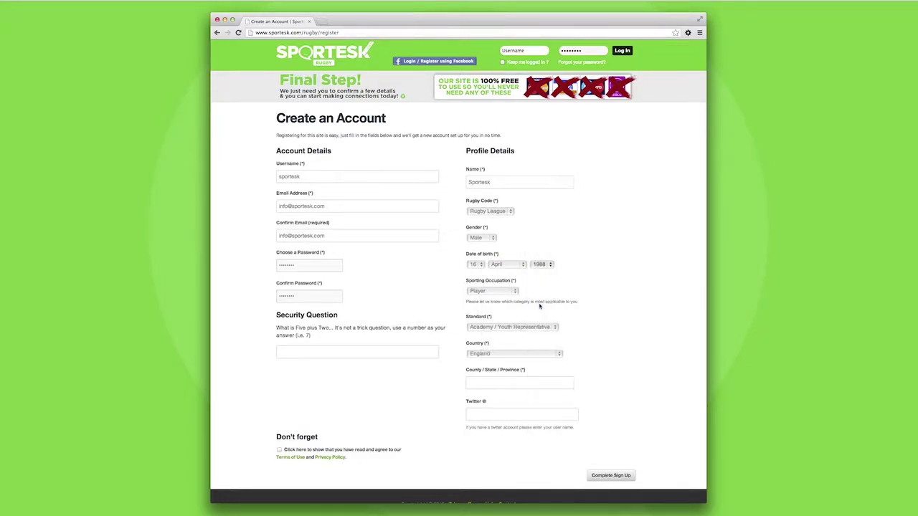
Keep Player as sporting occupation and England as country.
{"action": "left_click", "coordinate": [494, 290]}
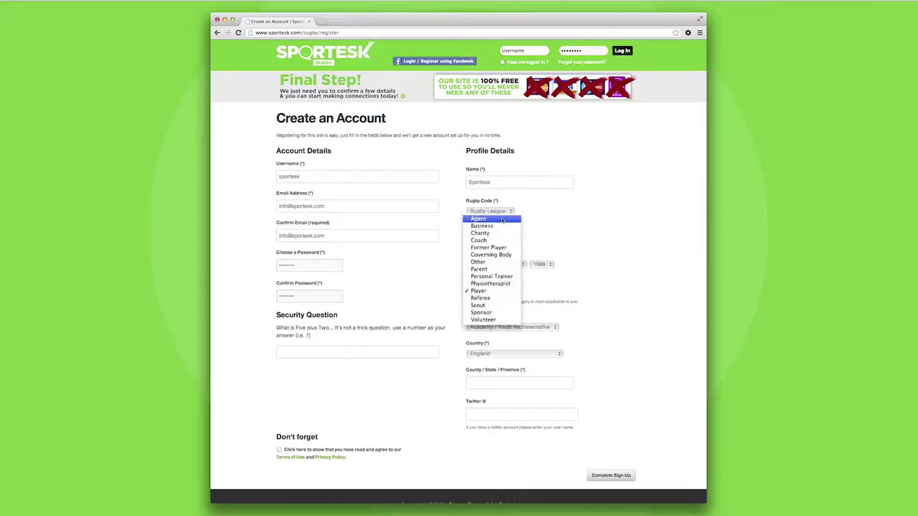
{"action": "left_click", "coordinate": [492, 292]}
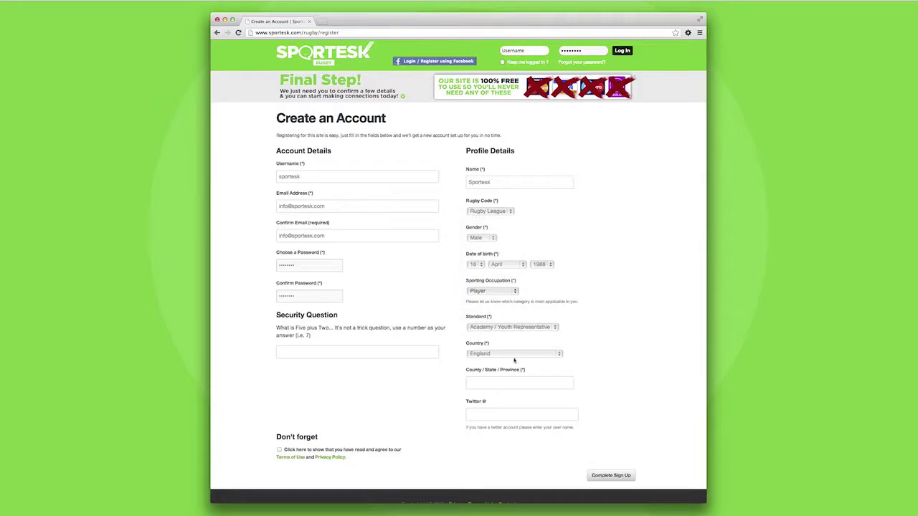
{"action": "left_click", "coordinate": [545, 354]}
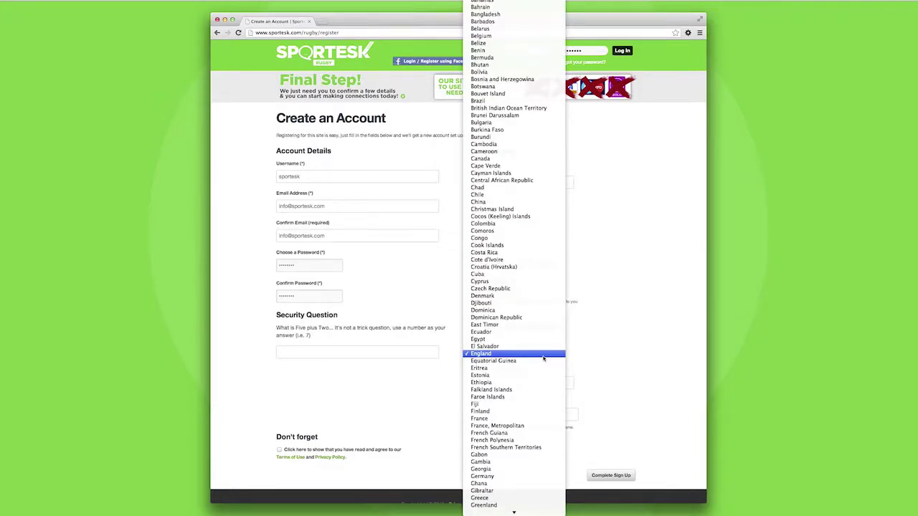
{"action": "left_click", "coordinate": [543, 355]}
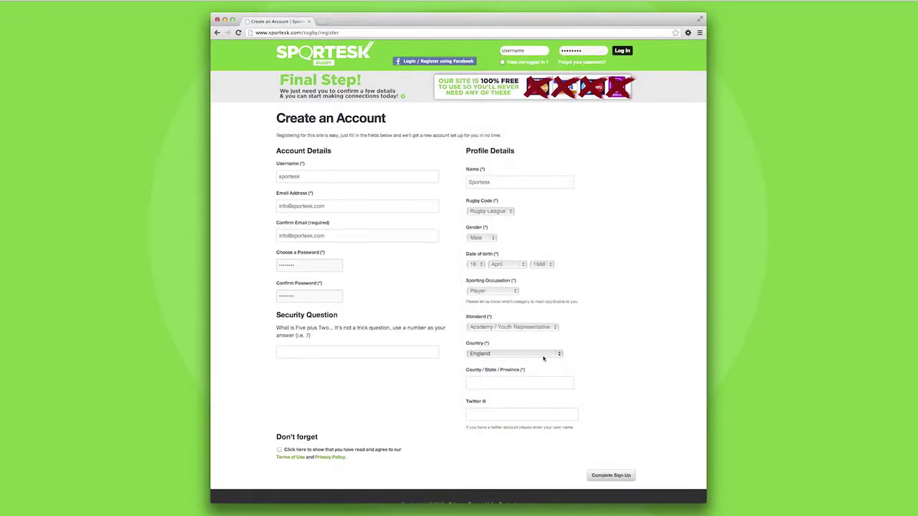
Enter county 'West Yorkshire', Twitter 'sportesk', security answer 7, and accept the terms.
{"action": "left_click", "coordinate": [523, 379]}
{"action": "type", "text": "West"}
{"action": "type", "text": " Yorkshire"}
{"action": "left_click", "coordinate": [510, 418]}
{"action": "type", "text": "sportesk"}
{"action": "left_click", "coordinate": [317, 355]}
{"action": "left_click", "coordinate": [279, 451]}
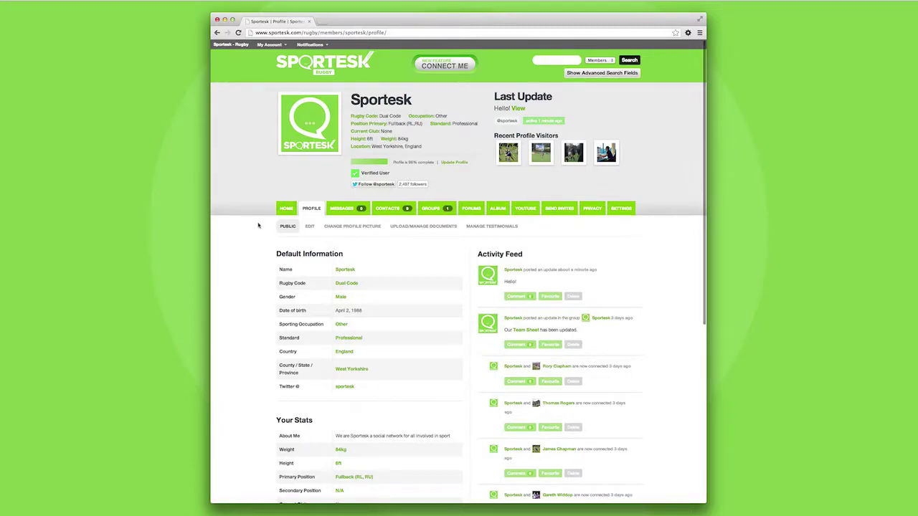
Scroll the new profile down to education, testimonials and documents, then back to top.
{"action": "scroll", "coordinate": [269, 251], "scroll_direction": "down", "scroll_amount": 3}
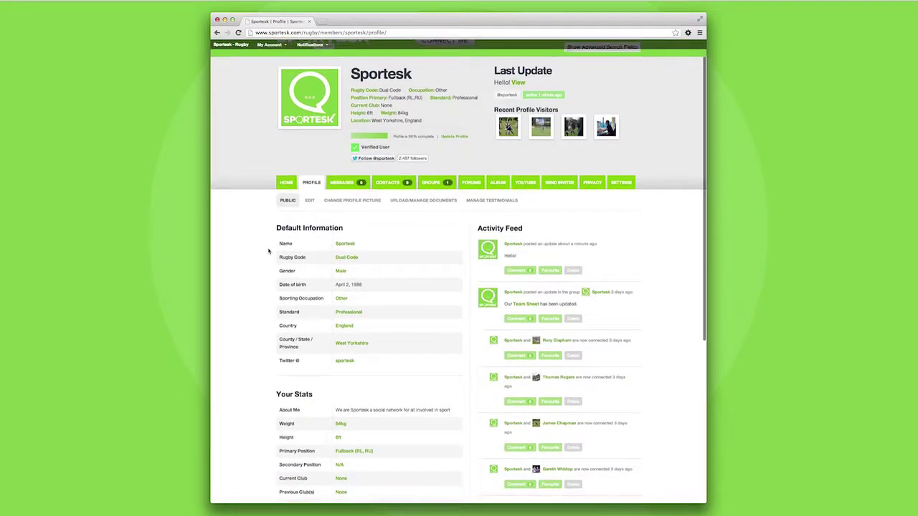
{"action": "scroll", "coordinate": [269, 251], "scroll_direction": "down", "scroll_amount": 3}
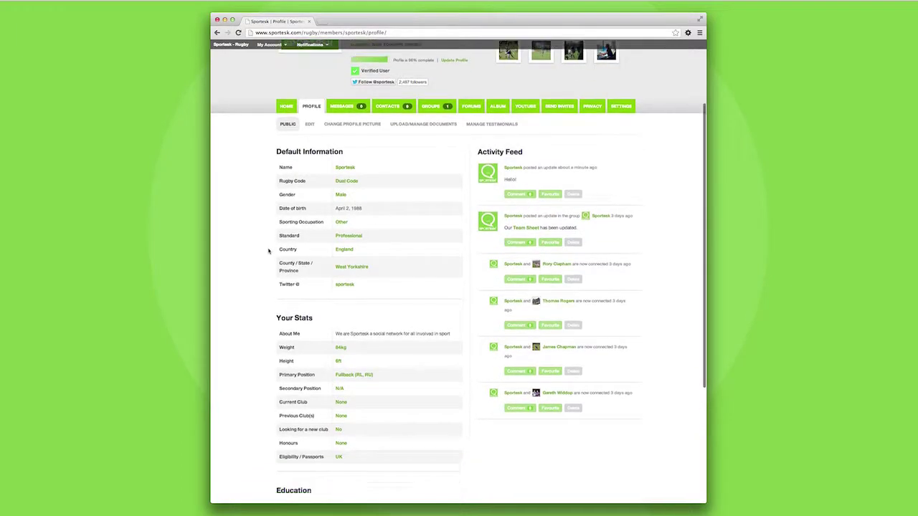
{"action": "scroll", "coordinate": [268, 251], "scroll_direction": "down", "scroll_amount": 3}
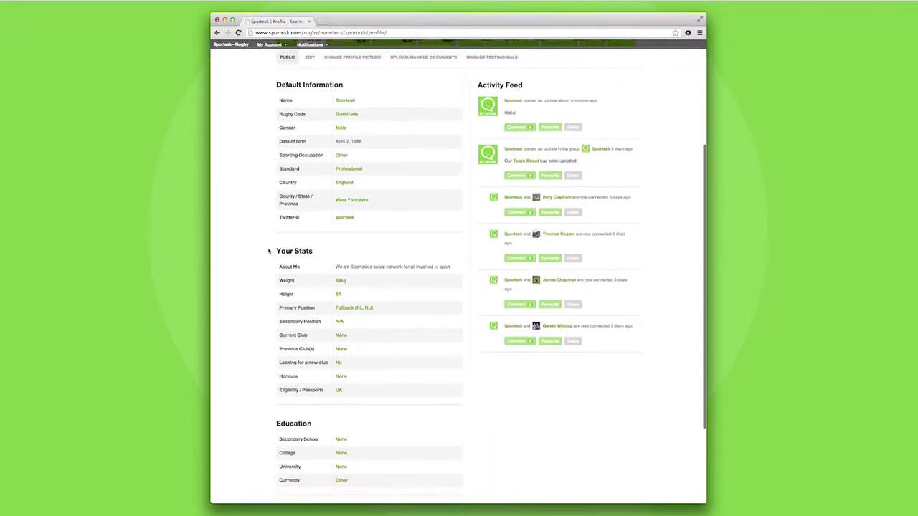
{"action": "scroll", "coordinate": [269, 251], "scroll_direction": "down", "scroll_amount": 3}
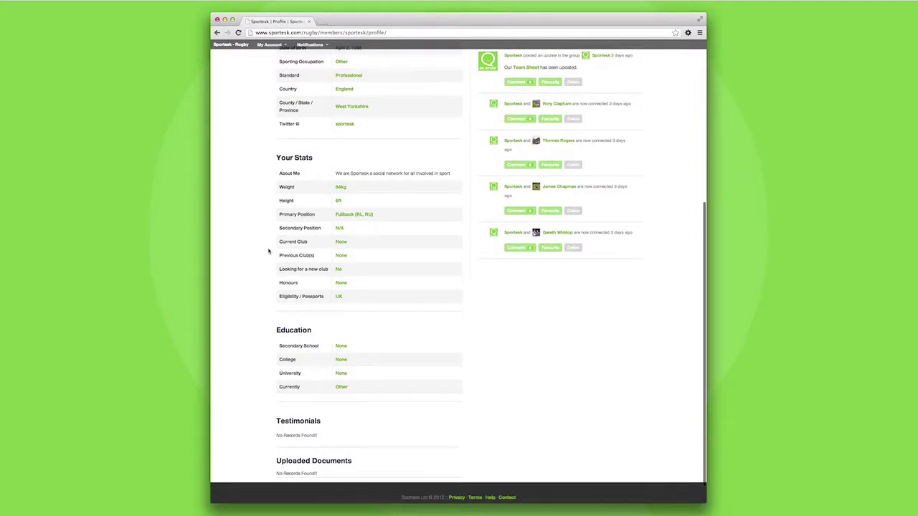
{"action": "scroll", "coordinate": [269, 251], "scroll_direction": "up", "scroll_amount": 5}
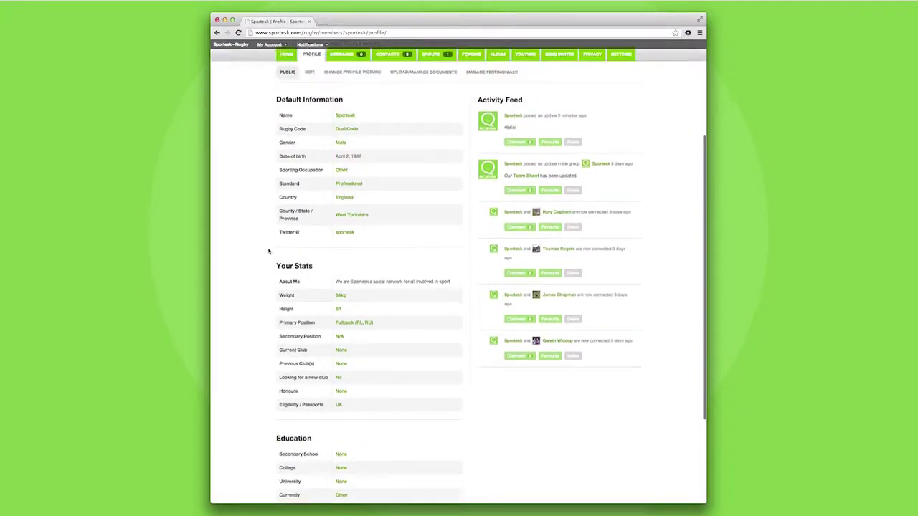
{"action": "scroll", "coordinate": [269, 251], "scroll_direction": "up", "scroll_amount": 2}
{"action": "scroll", "coordinate": [269, 251], "scroll_direction": "up", "scroll_amount": 1}
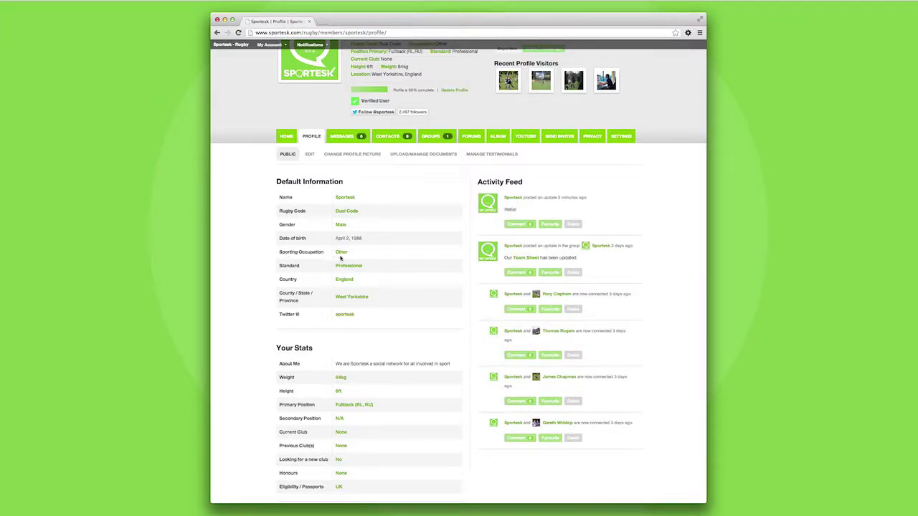
Open the profile for editing.
{"action": "left_click", "coordinate": [310, 155]}
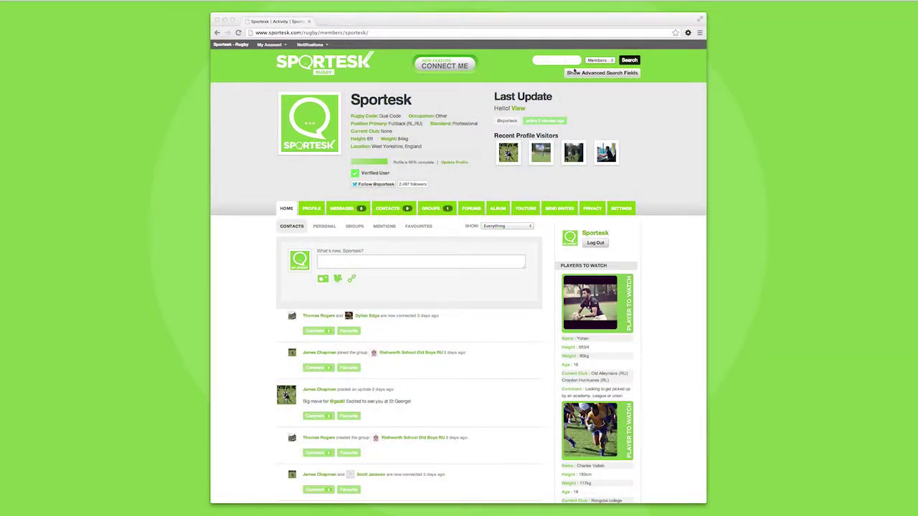
Show the advanced search fields and filter by Male gender and Amateur standard.
{"action": "left_click", "coordinate": [593, 74]}
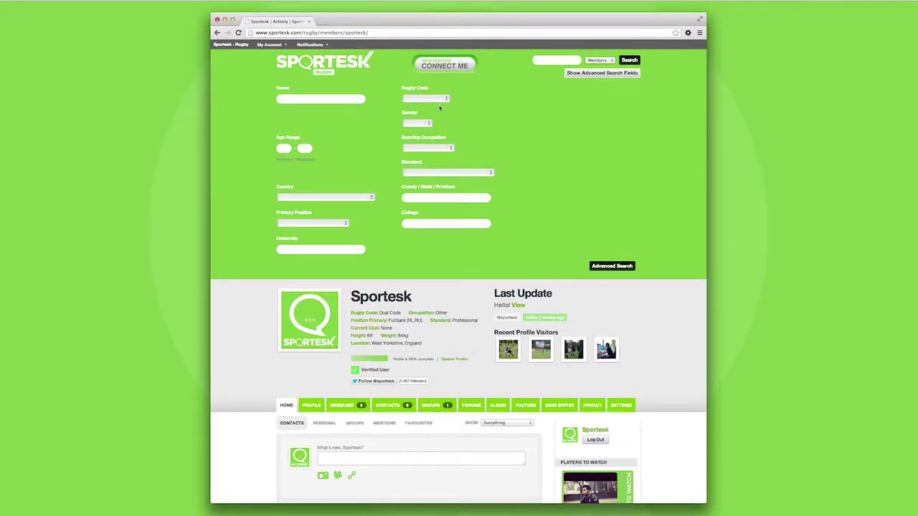
{"action": "left_click", "coordinate": [428, 123]}
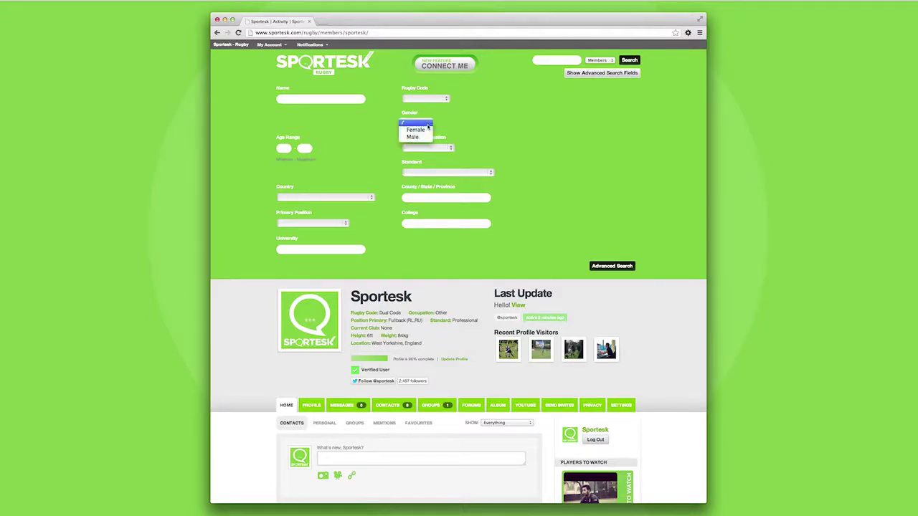
{"action": "left_click", "coordinate": [423, 137]}
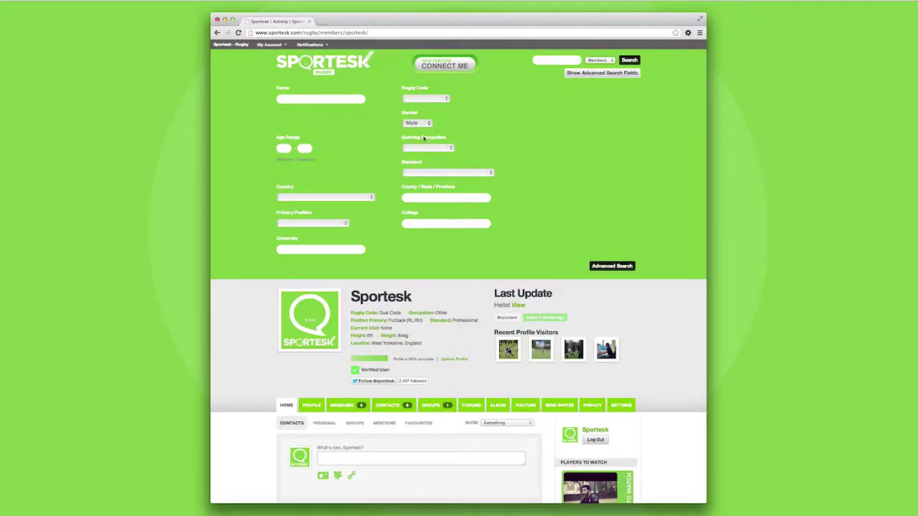
{"action": "left_click", "coordinate": [462, 173]}
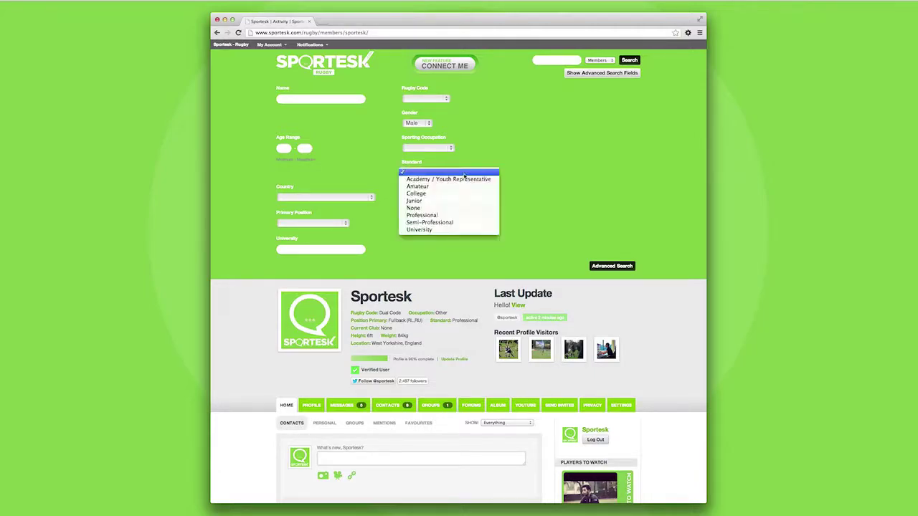
{"action": "left_click", "coordinate": [459, 187]}
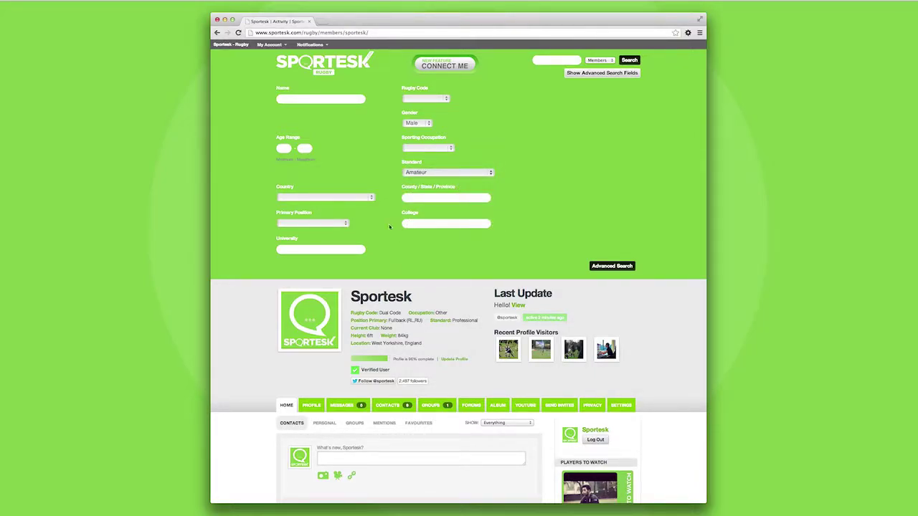
Add primary position Wing (RL,RU) and county Yorkshire, then run the search.
{"action": "left_click", "coordinate": [344, 224]}
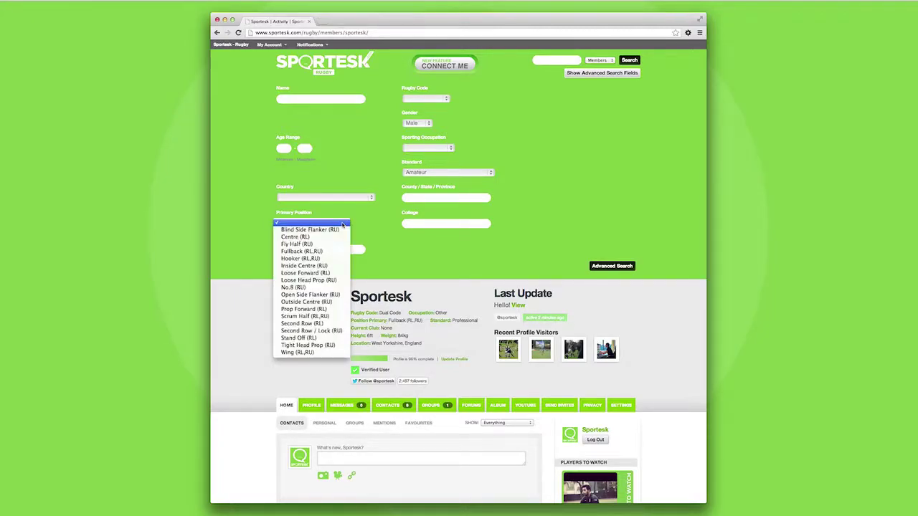
{"action": "left_click", "coordinate": [321, 352]}
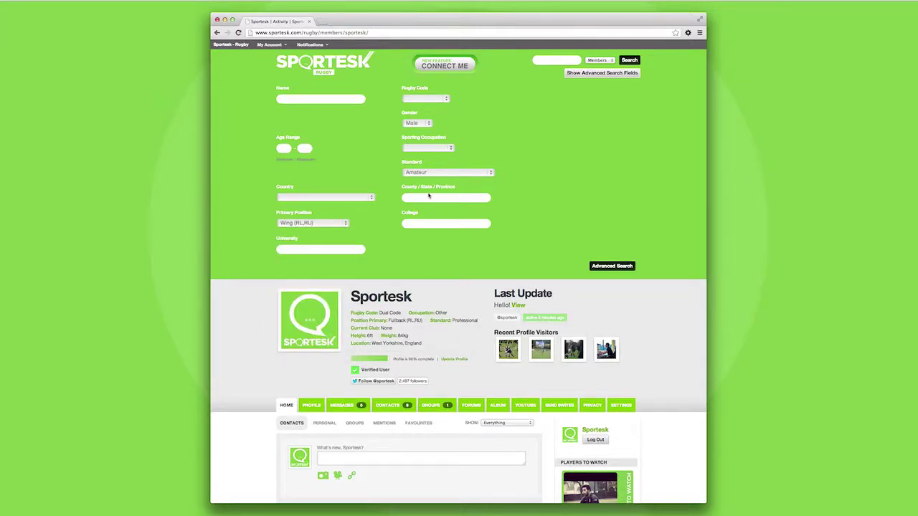
{"action": "left_click", "coordinate": [427, 196]}
{"action": "type", "text": "Yorkshire"}
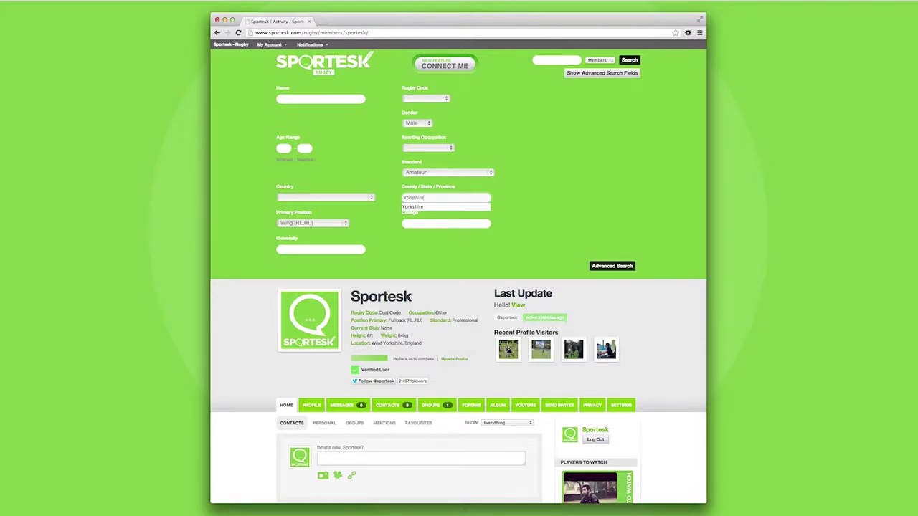
{"action": "left_click", "coordinate": [478, 205]}
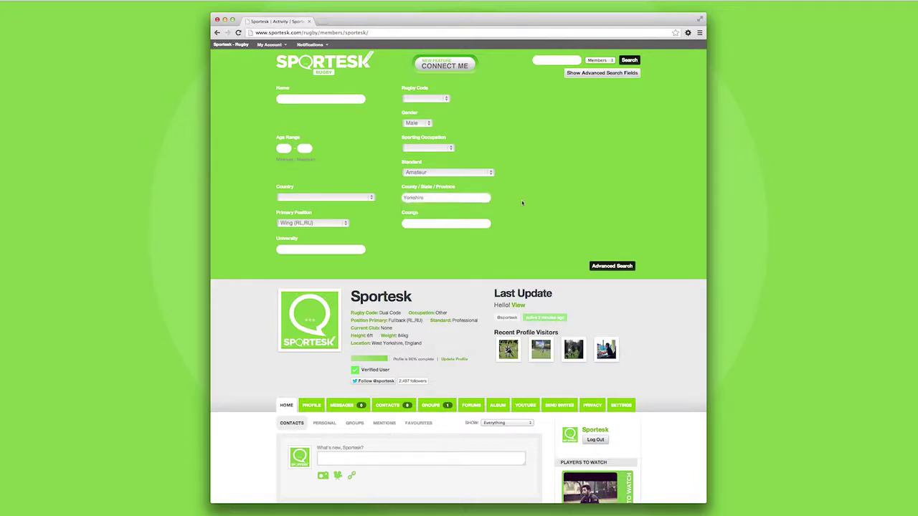
{"action": "left_click", "coordinate": [600, 266]}
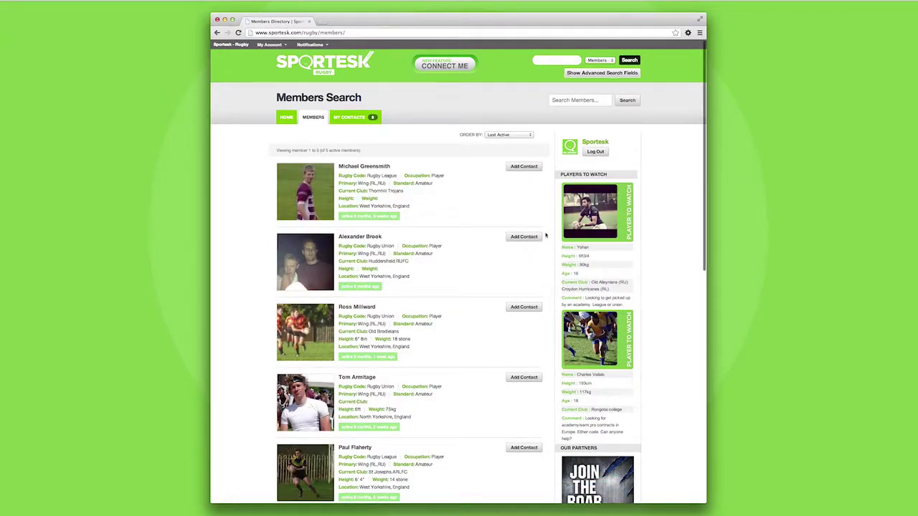
Scroll through the five Amateur wing players in the search results.
{"action": "scroll", "coordinate": [467, 201], "scroll_direction": "down", "scroll_amount": 2}
{"action": "scroll", "coordinate": [467, 201], "scroll_direction": "down", "scroll_amount": 2}
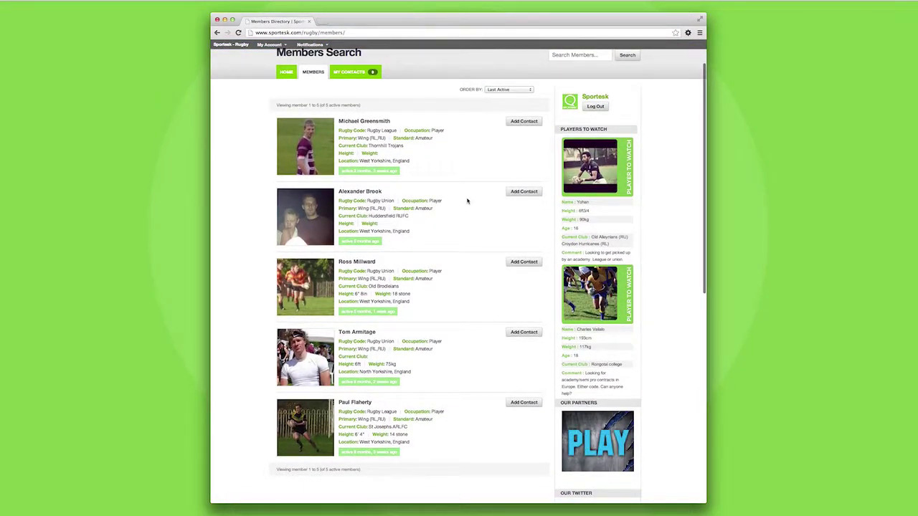
{"action": "scroll", "coordinate": [466, 201], "scroll_direction": "up", "scroll_amount": 2}
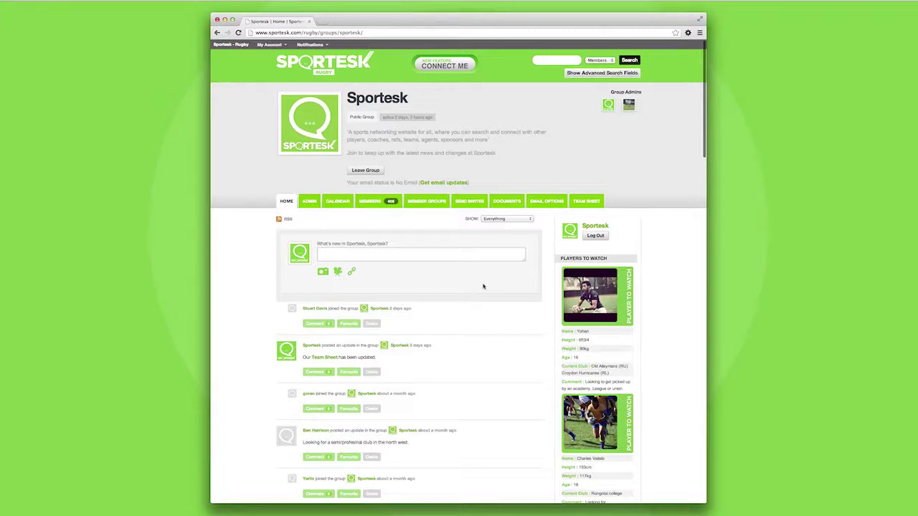
Open the group's team sheet and scroll through the squad, pitch line-up and managers comment.
{"action": "left_click", "coordinate": [587, 203]}
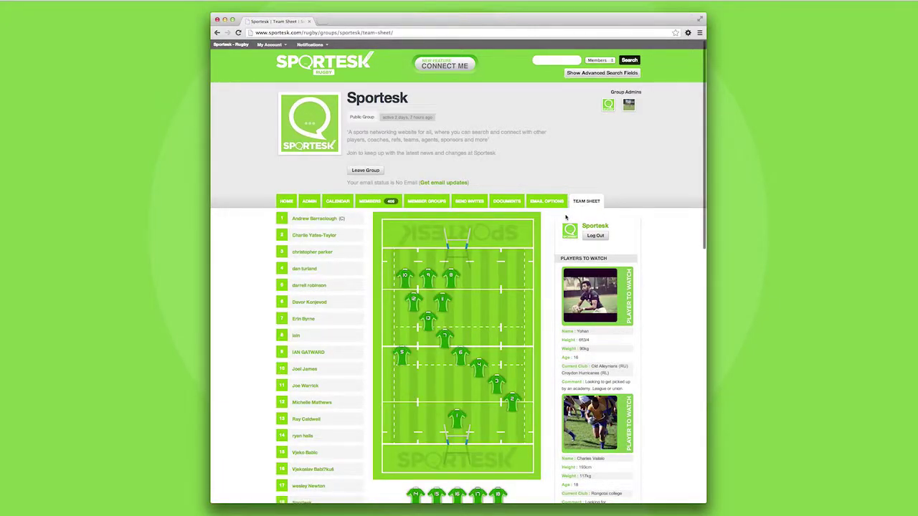
{"action": "scroll", "coordinate": [502, 254], "scroll_direction": "down", "scroll_amount": 2}
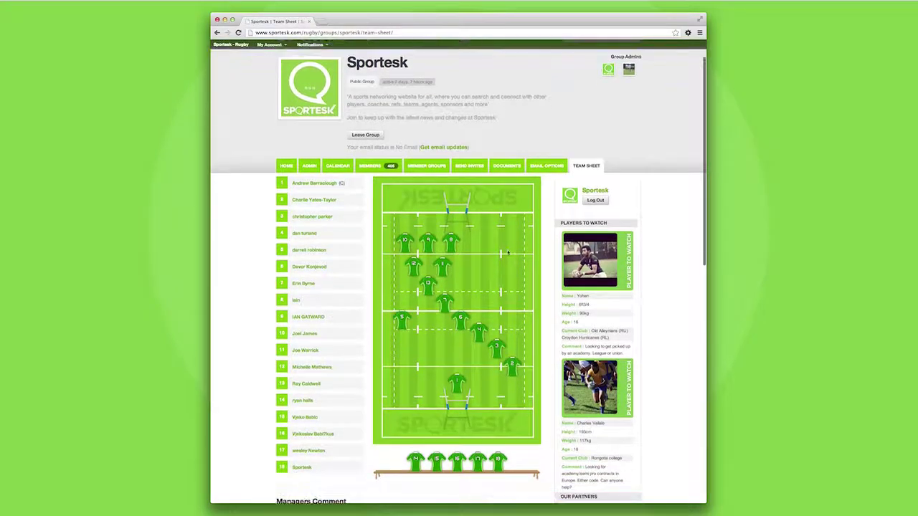
{"action": "scroll", "coordinate": [508, 252], "scroll_direction": "down", "scroll_amount": 1}
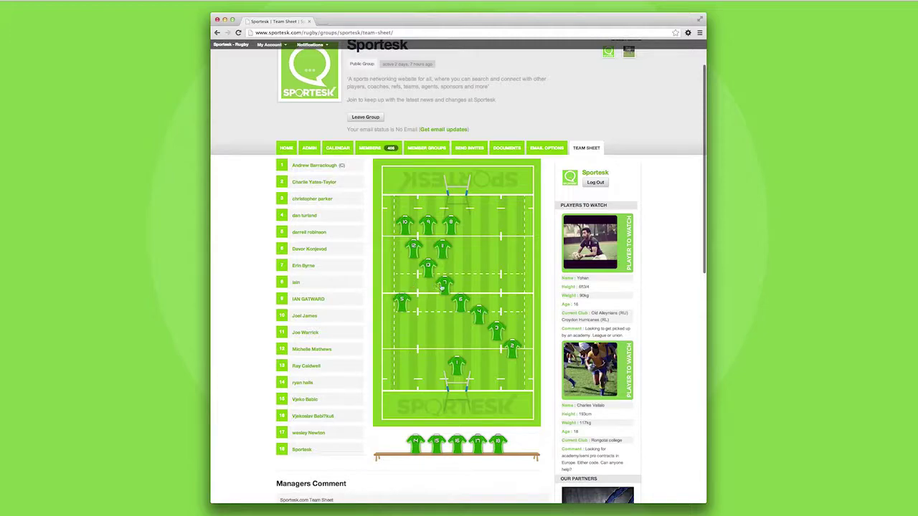
{"action": "scroll", "coordinate": [465, 287], "scroll_direction": "down", "scroll_amount": 3}
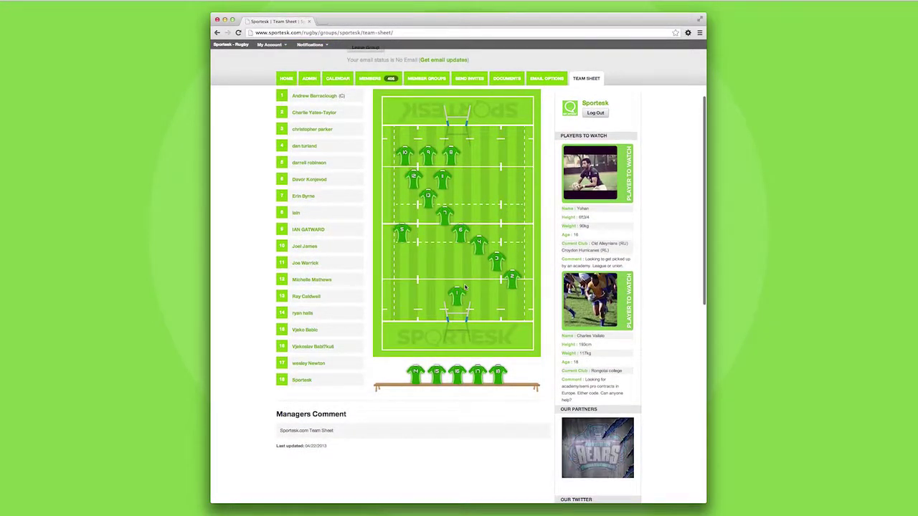
{"action": "scroll", "coordinate": [464, 287], "scroll_direction": "up", "scroll_amount": 1}
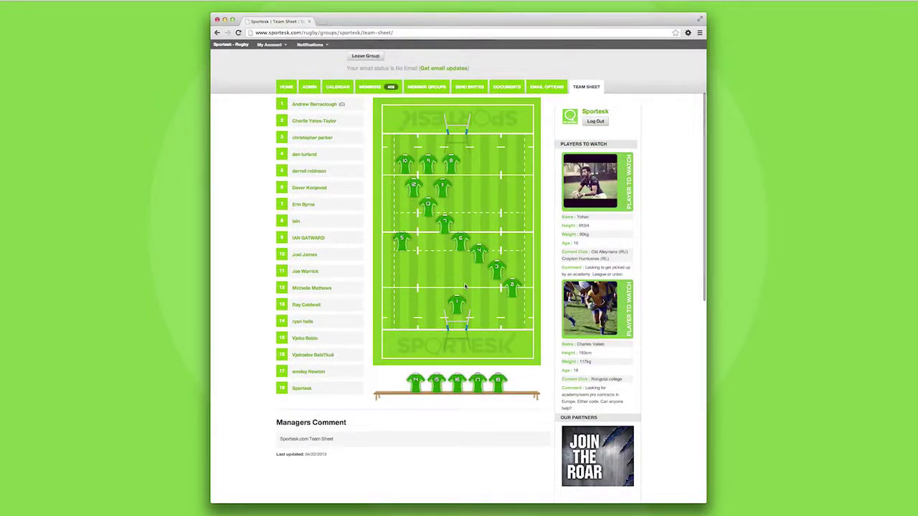
{"action": "scroll", "coordinate": [465, 287], "scroll_direction": "up", "scroll_amount": 2}
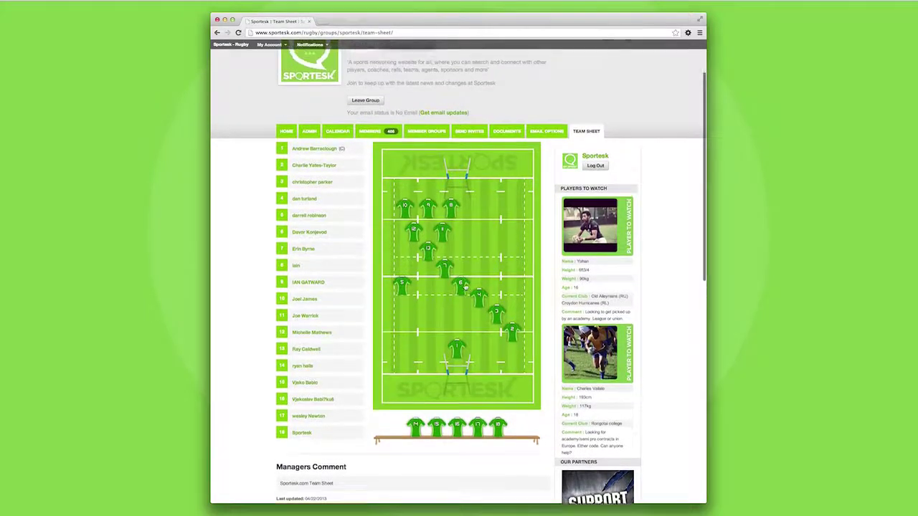
{"action": "scroll", "coordinate": [464, 287], "scroll_direction": "up", "scroll_amount": 3}
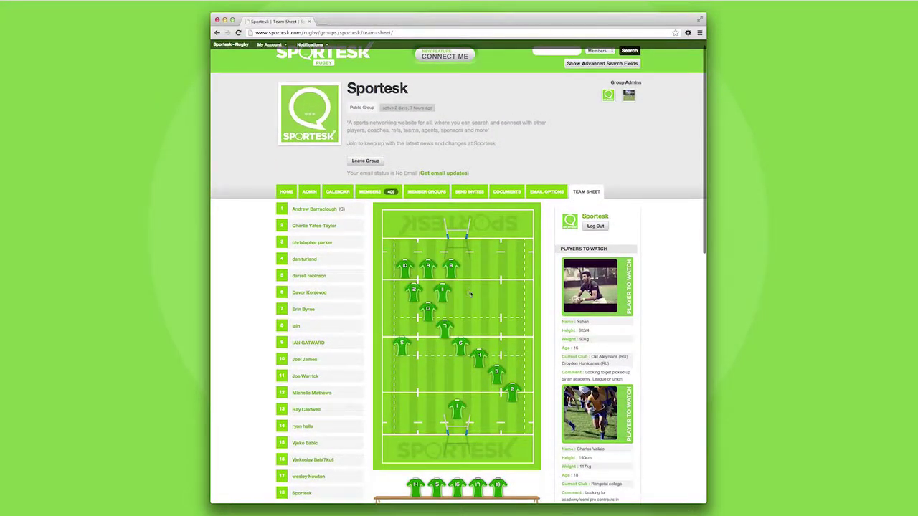